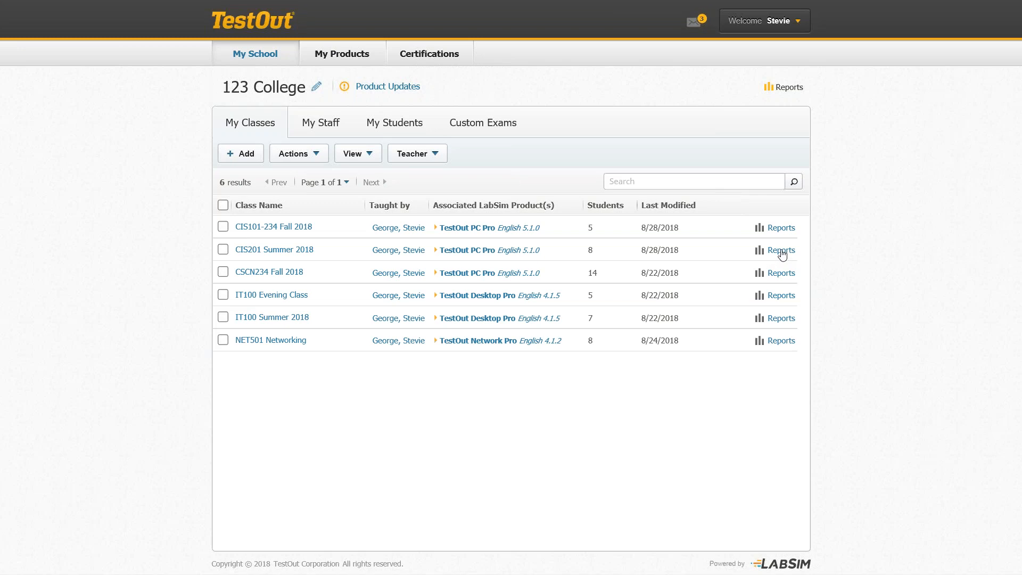
Run the Class Gradebook report for CIS201 Summer 2018 and filter it to section 1.0: Computing Overview
click(782, 254)
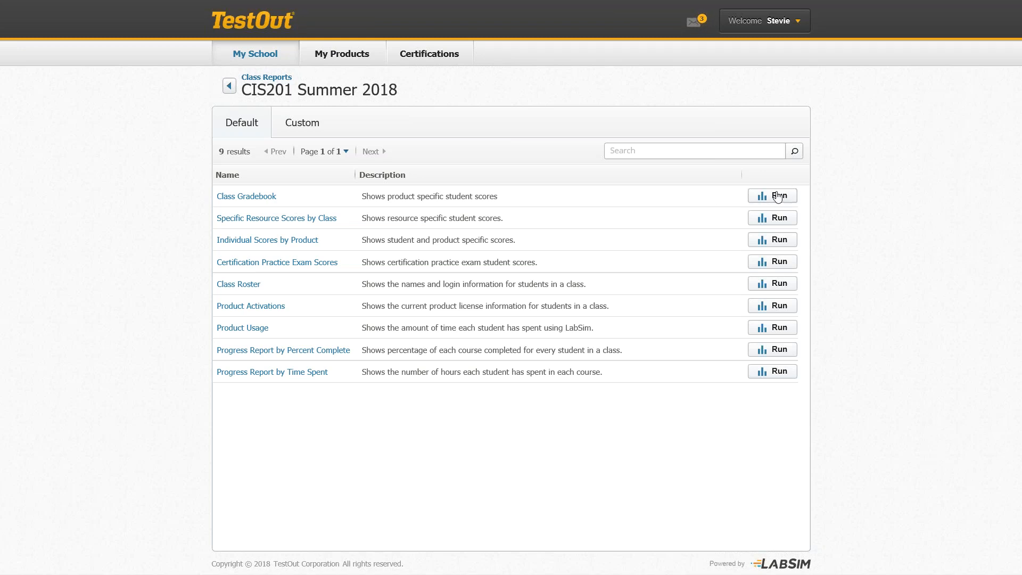
click(249, 198)
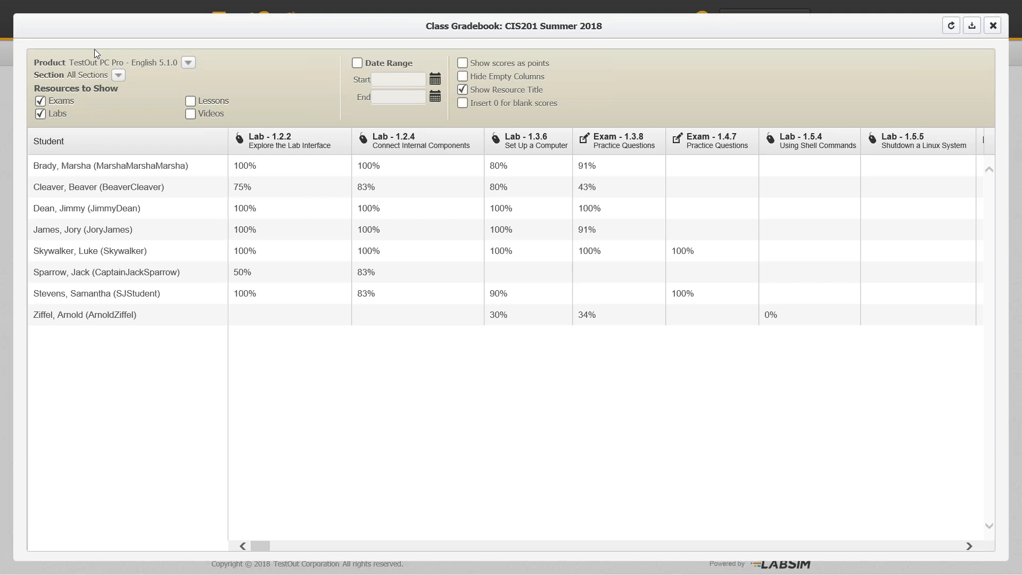
click(118, 76)
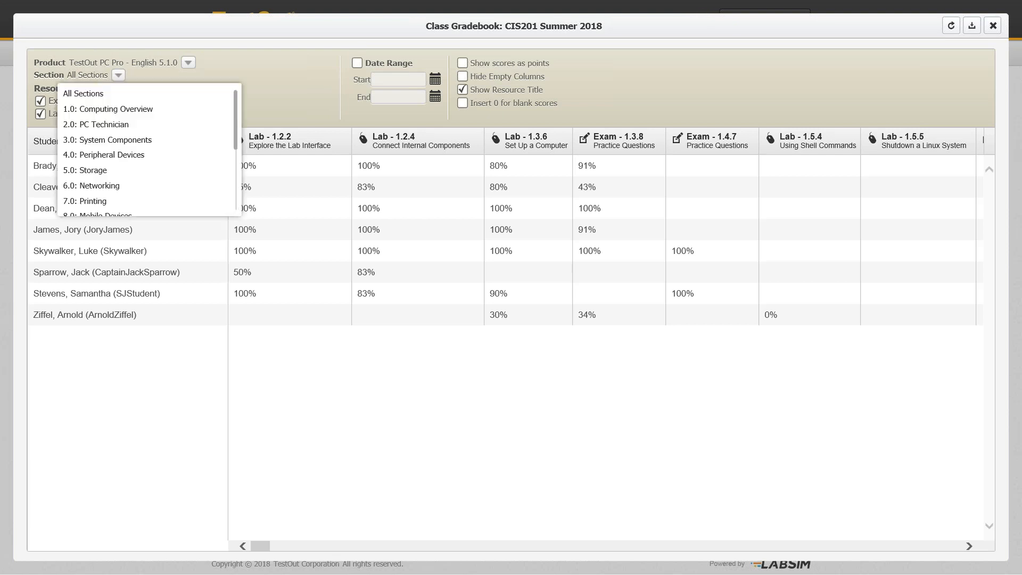
click(112, 111)
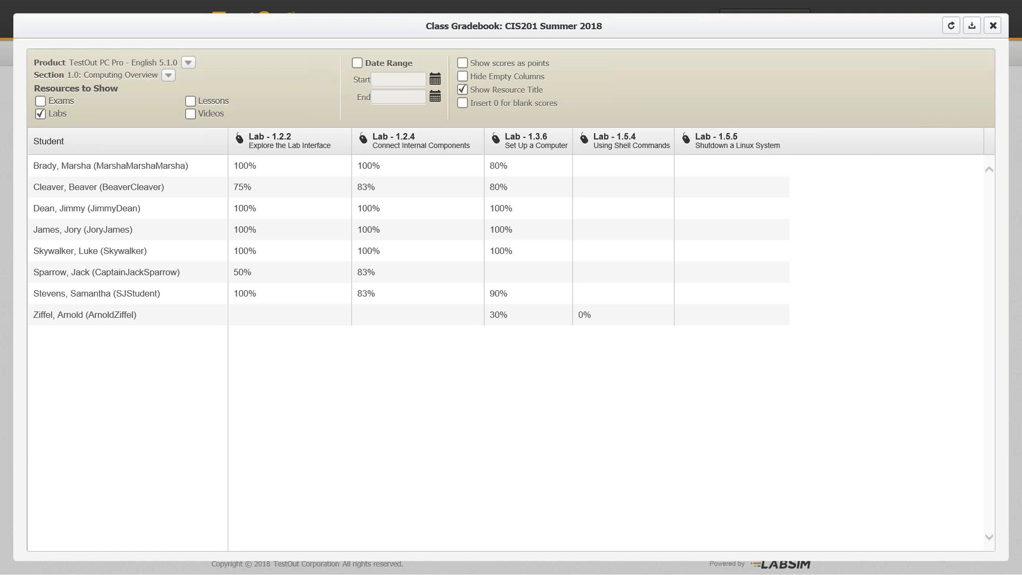
Try limiting the gradebook to the date range 8/20/2018 to 8/29/2018, and turn the date filter off again
click(357, 63)
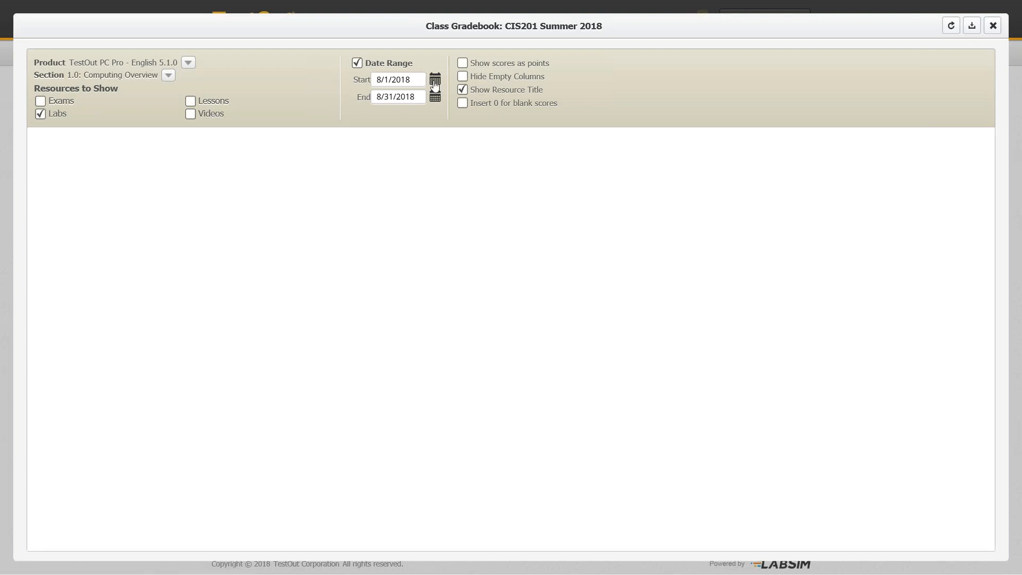
click(435, 80)
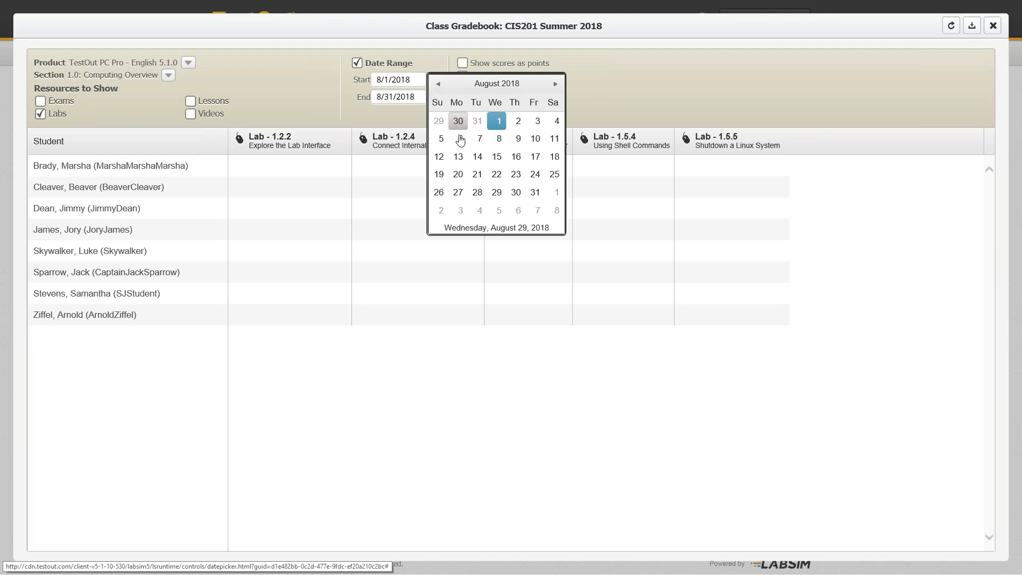
click(458, 174)
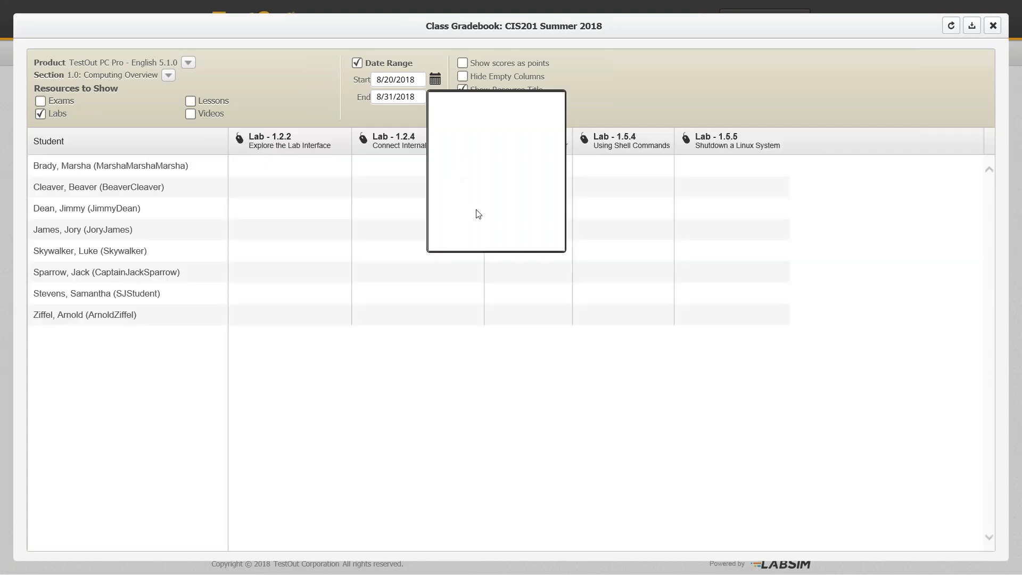
click(497, 211)
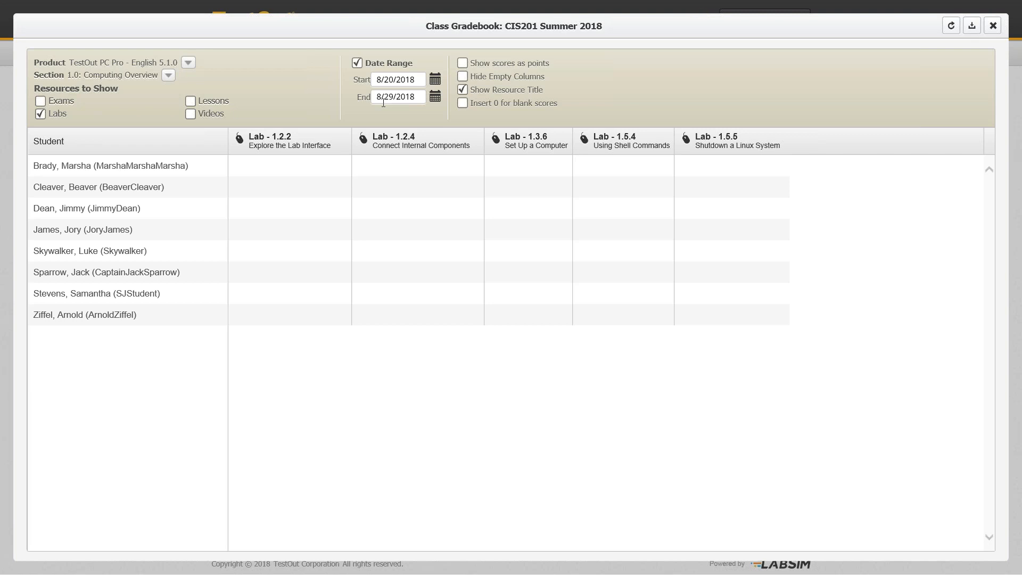
click(357, 63)
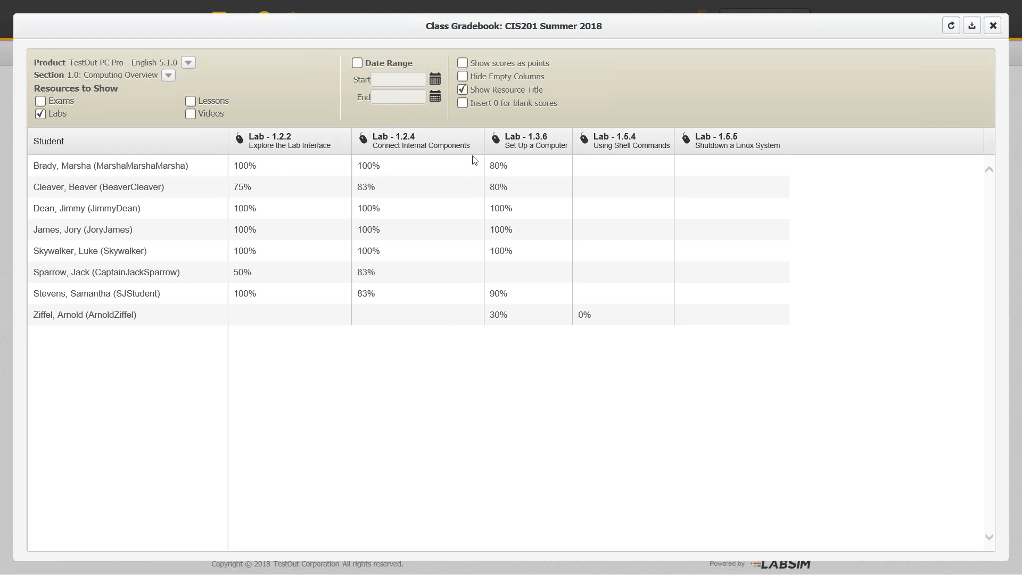
Try showing the gradebook scores as points, switch back to percentages, and try the option that hides empty columns
click(462, 63)
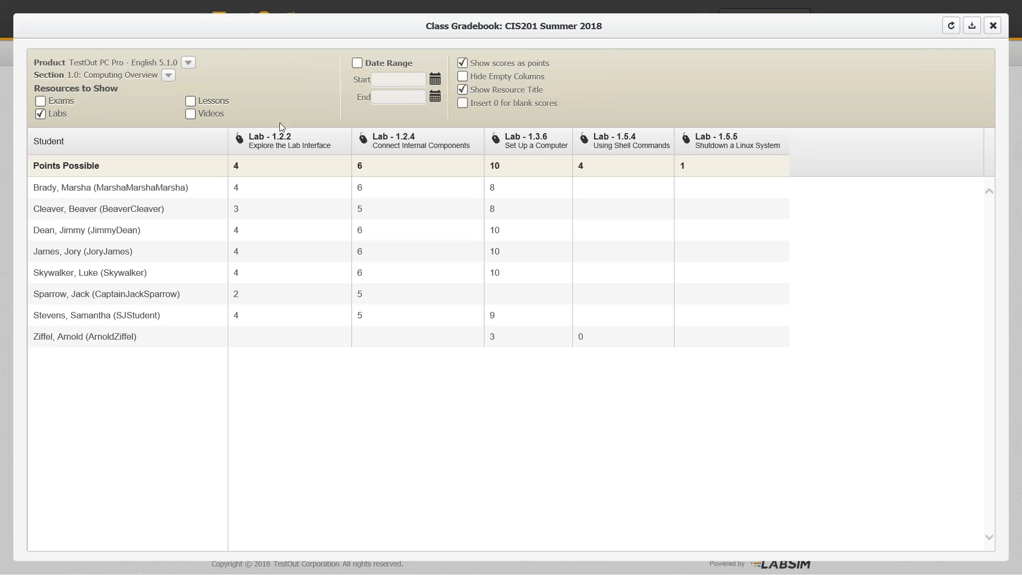
click(462, 64)
click(462, 77)
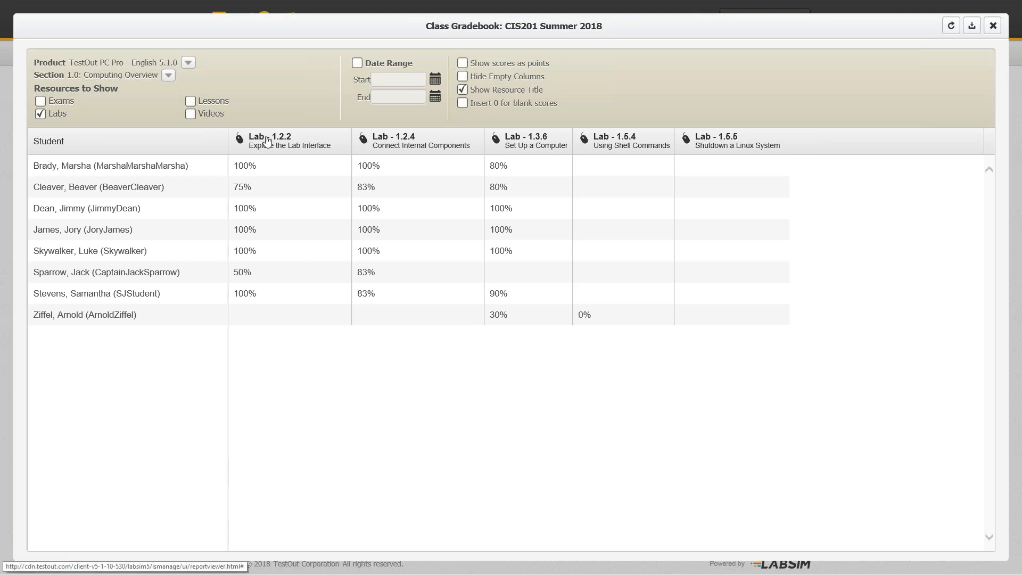
Bring up the gradebook's CSV download prompt, cancel it, and close the gradebook report
click(971, 26)
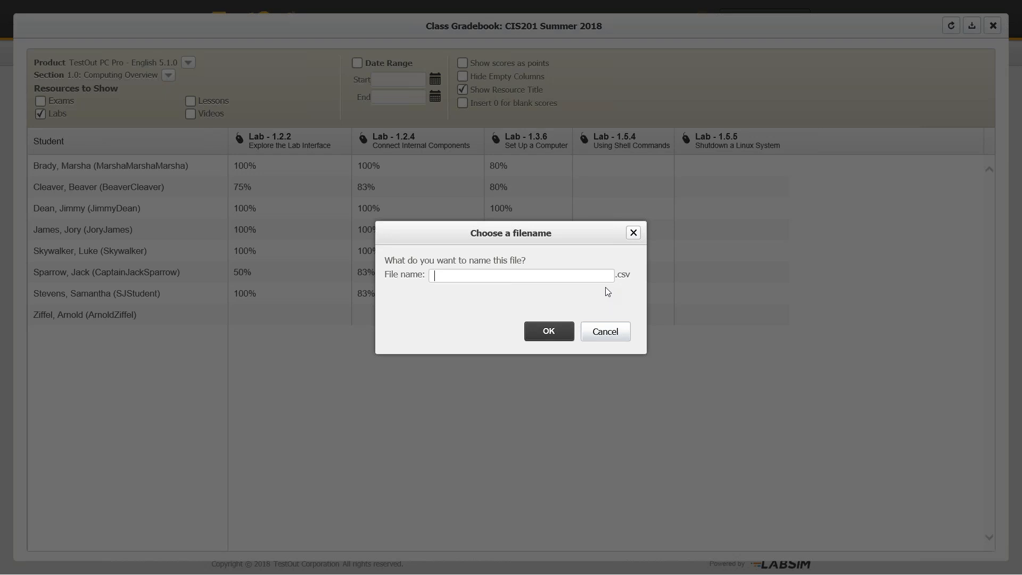
click(606, 334)
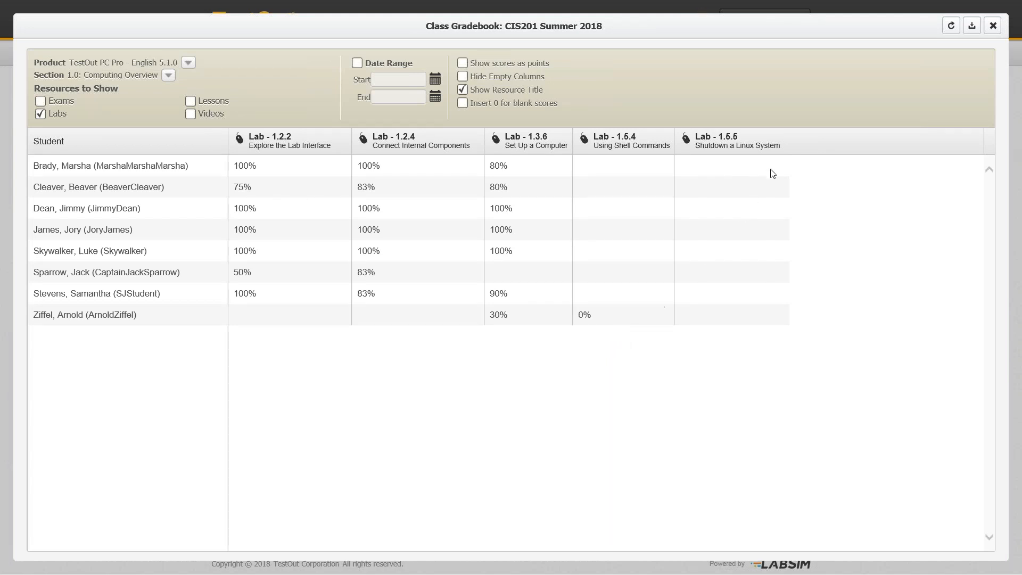
click(994, 26)
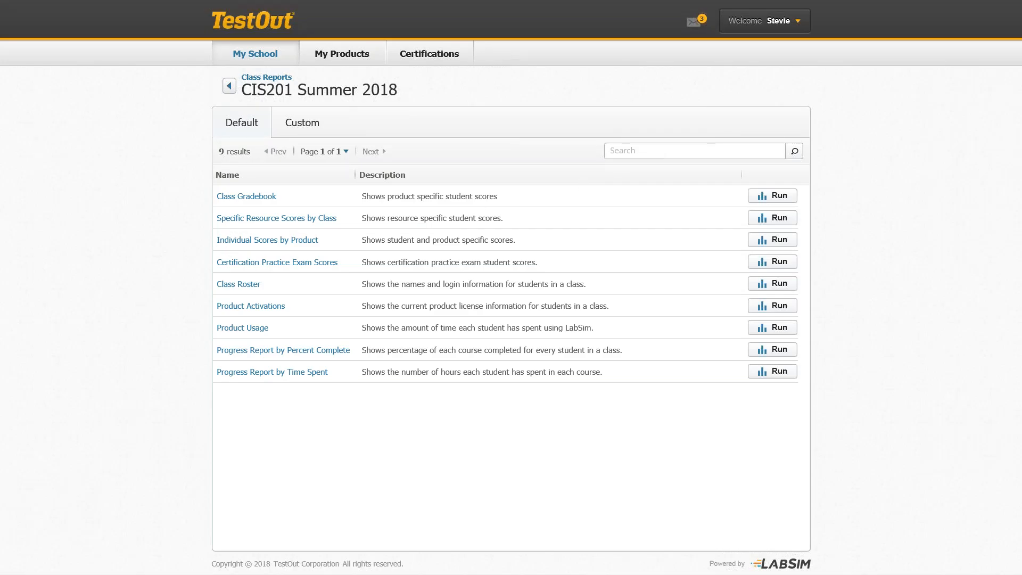
View the Individual Scores by Product report for the third listed student with lessons and videos included, and close it
click(268, 242)
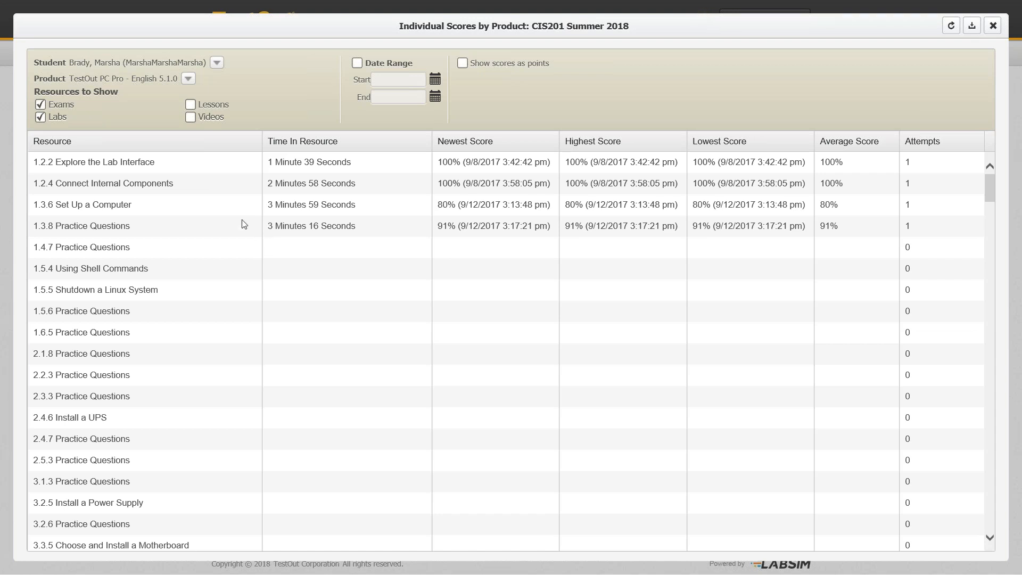
click(217, 64)
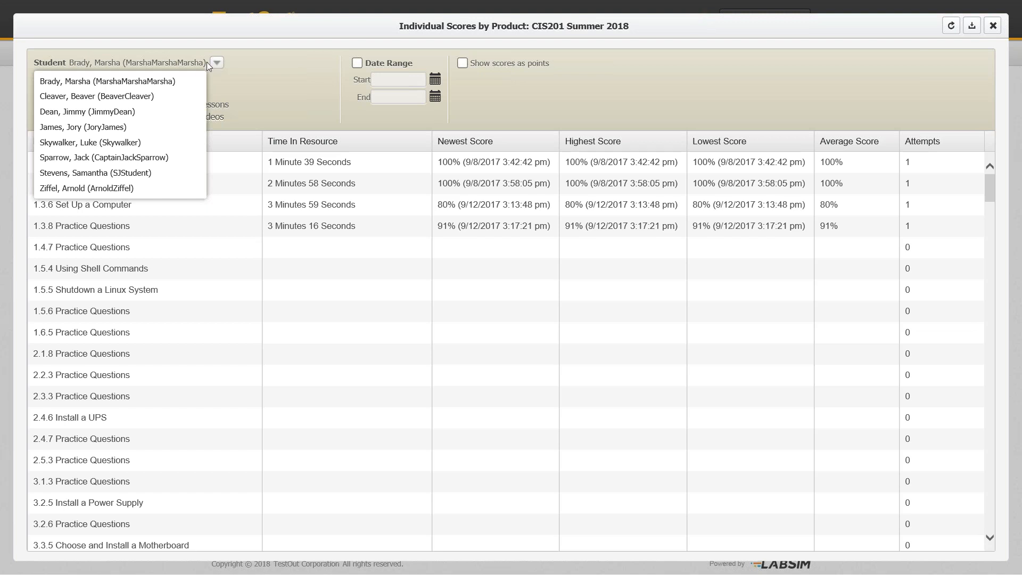
click(166, 113)
click(191, 106)
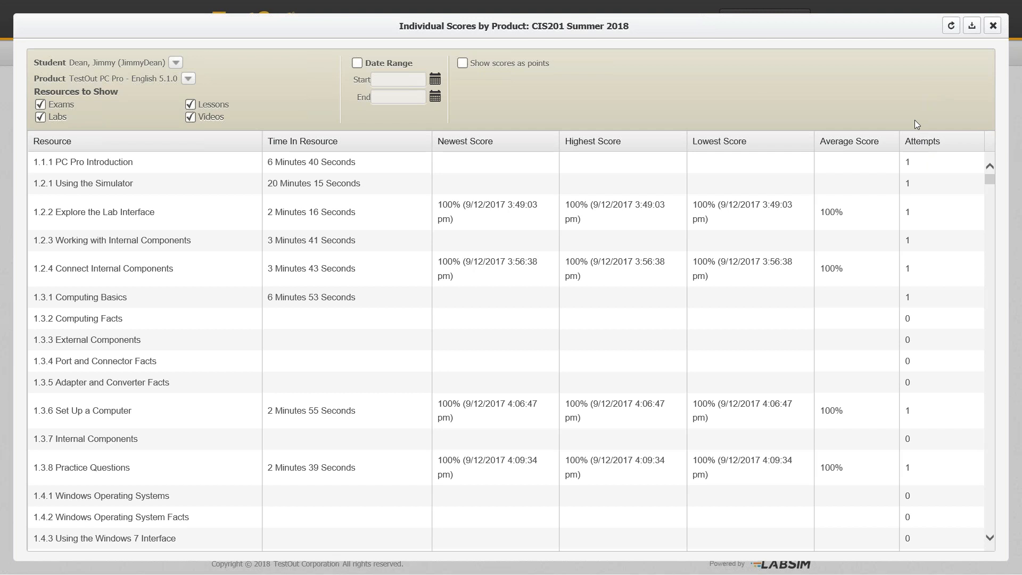
click(993, 27)
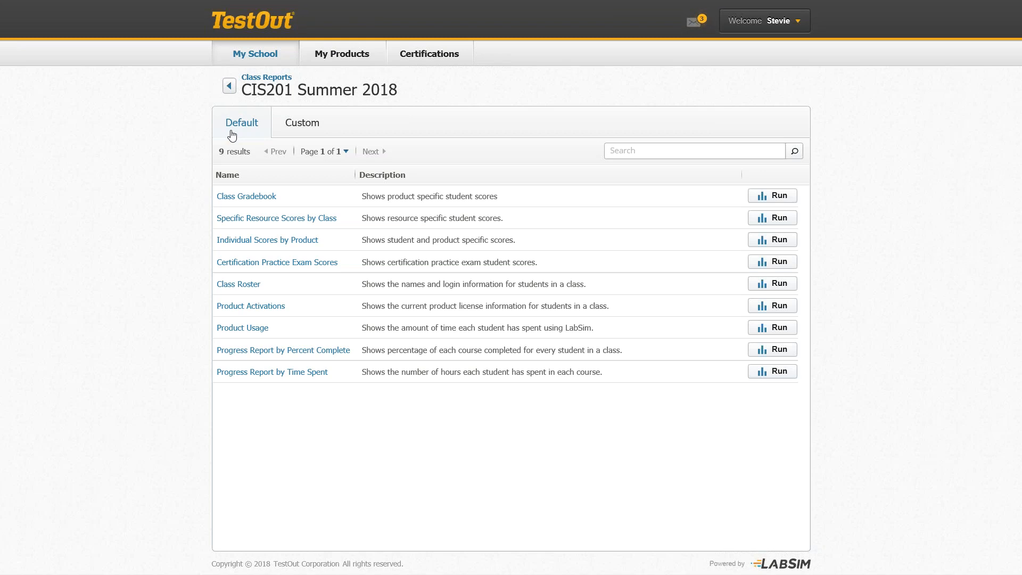
Start a new custom report for CIS201 Summer 2018, choosing to create it manually
click(304, 128)
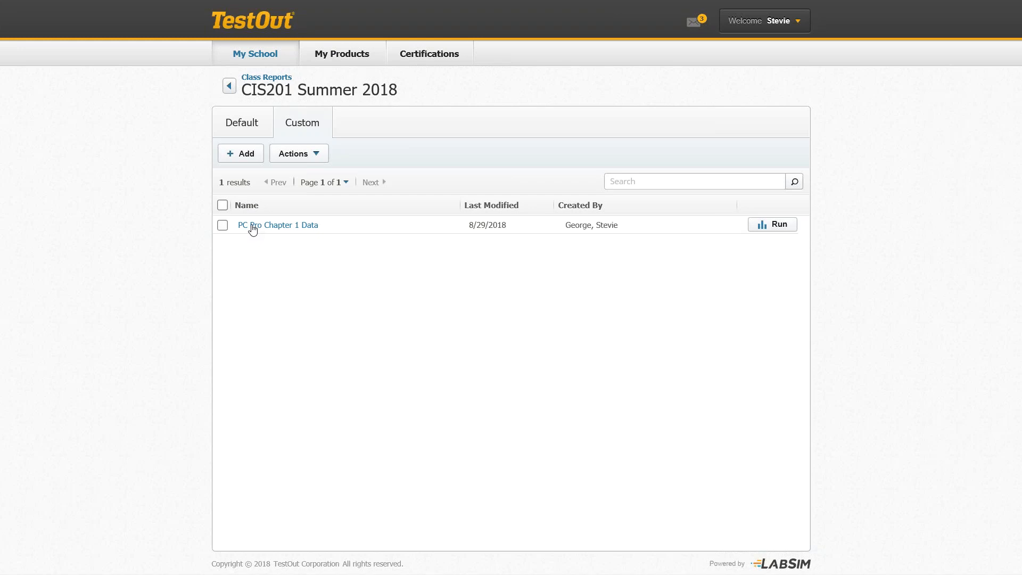
click(241, 161)
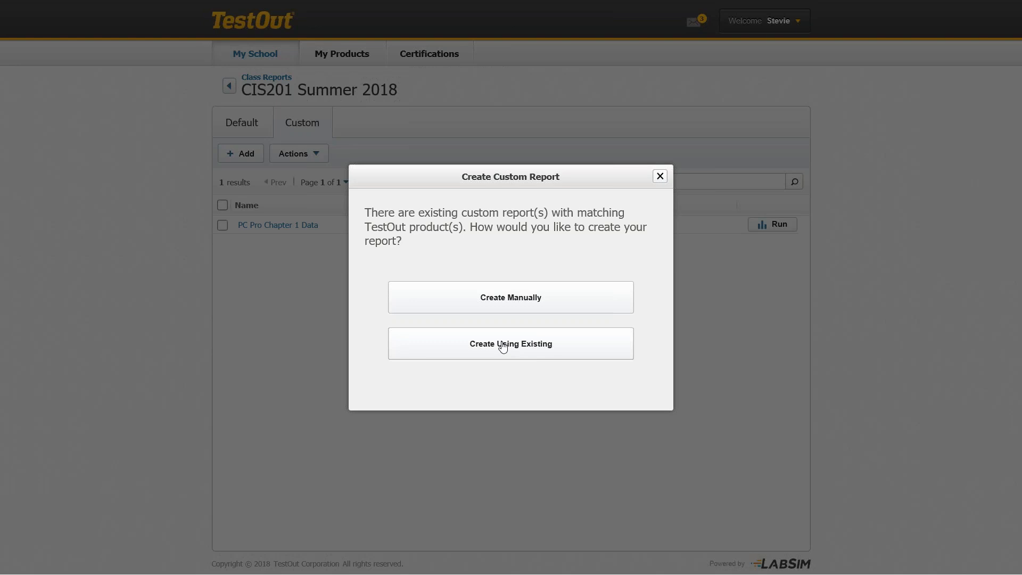
click(502, 303)
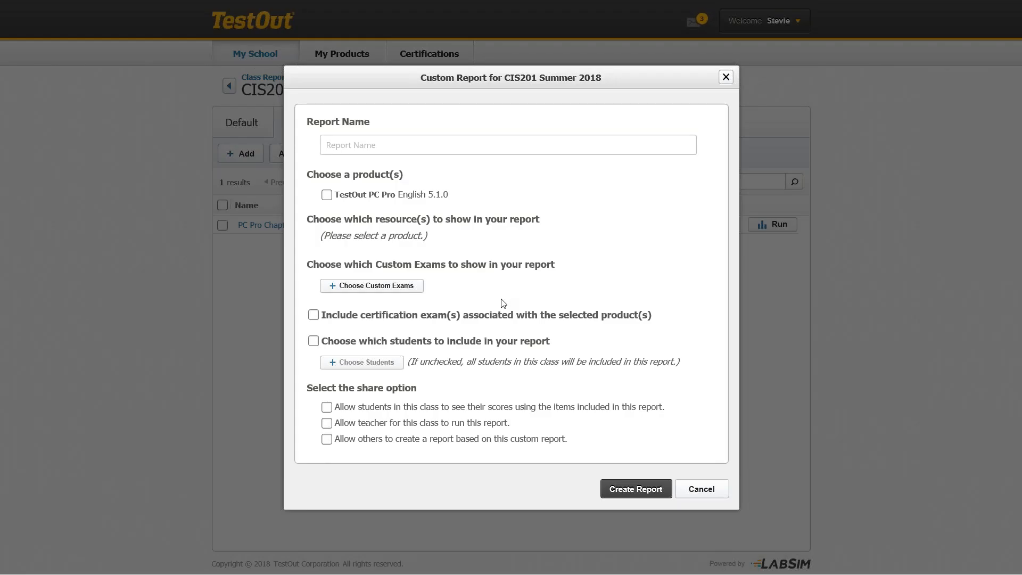
Name the custom report with the teacher's first name in possessive form plus "Report", and select TestOut PC Pro as its product
click(373, 145)
text(Stevie's Reor)
key(BackSpace)
key(BackSpace)
text(port)
click(327, 196)
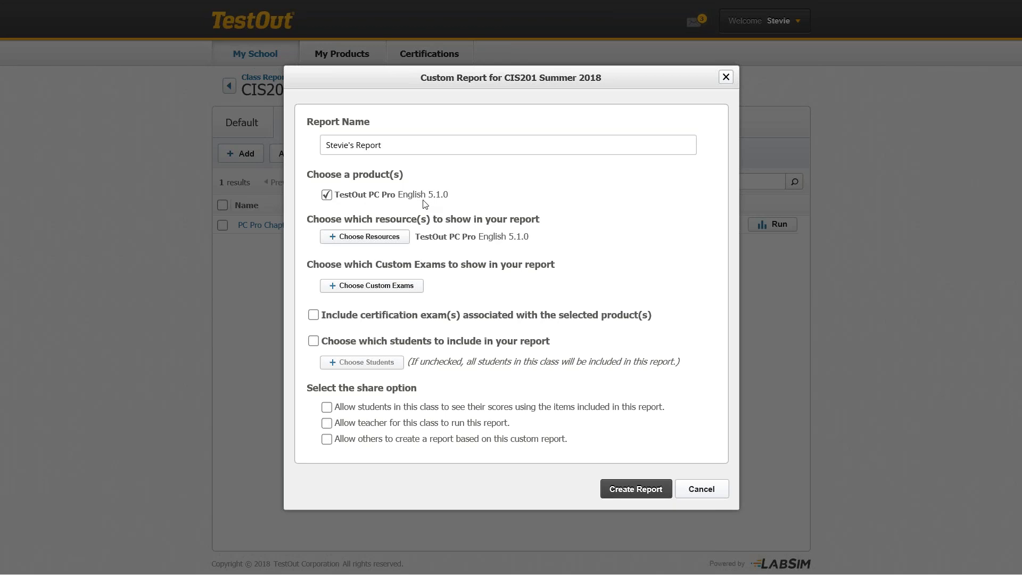
Add the labs 1.3.6 Set Up a Computer, 1.5.4 Using Shell Commands and 1.5.5 Shutdown a Linux System to the report's resources
click(367, 242)
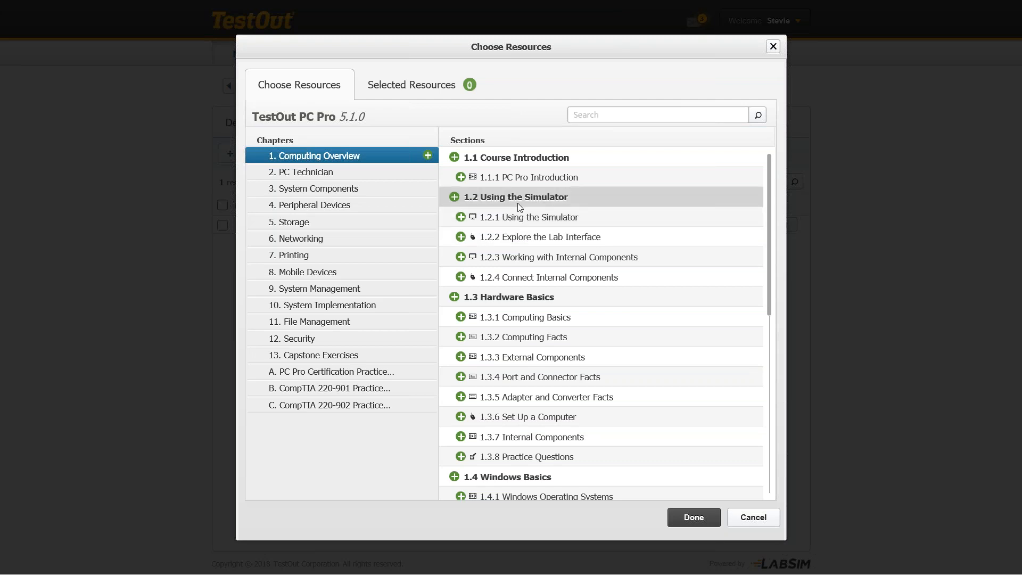
scroll(517, 208, down, 3)
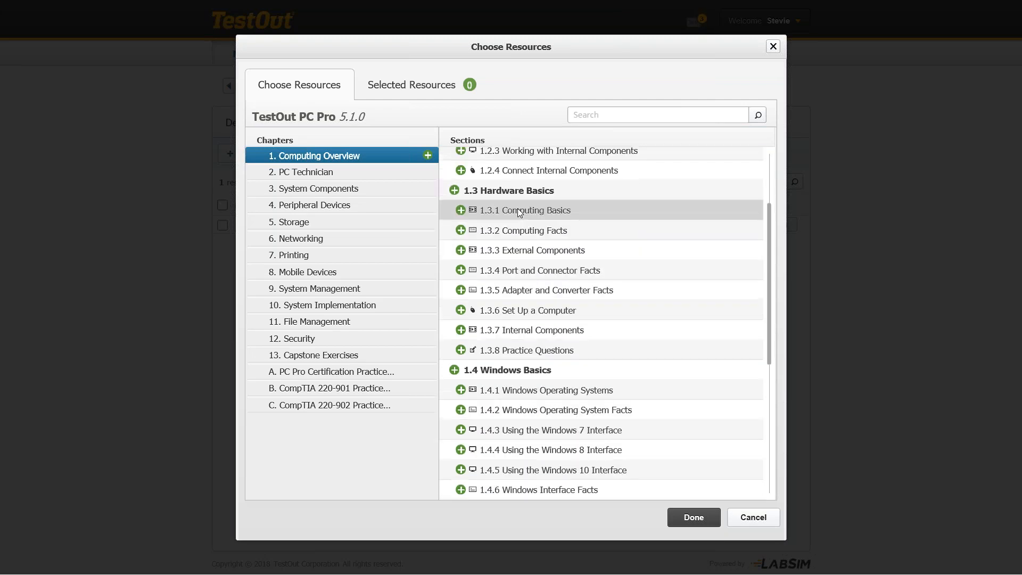
scroll(517, 213, down, 1)
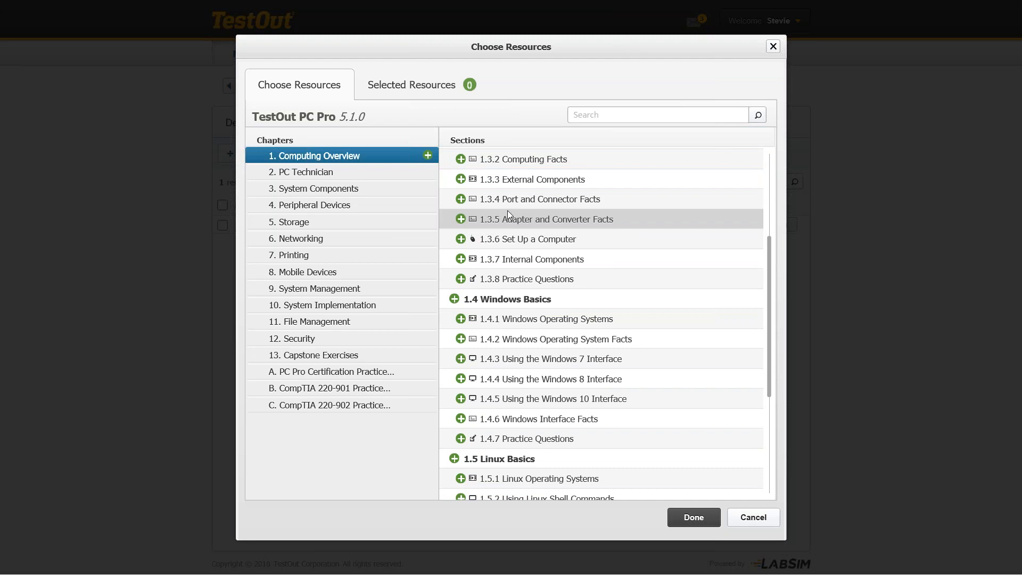
click(498, 244)
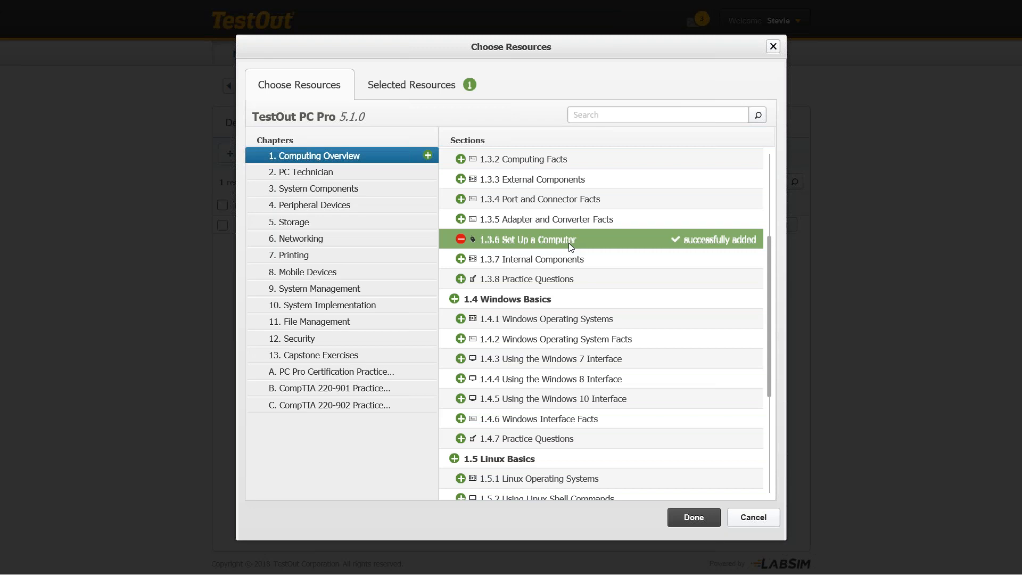
scroll(568, 244, down, 3)
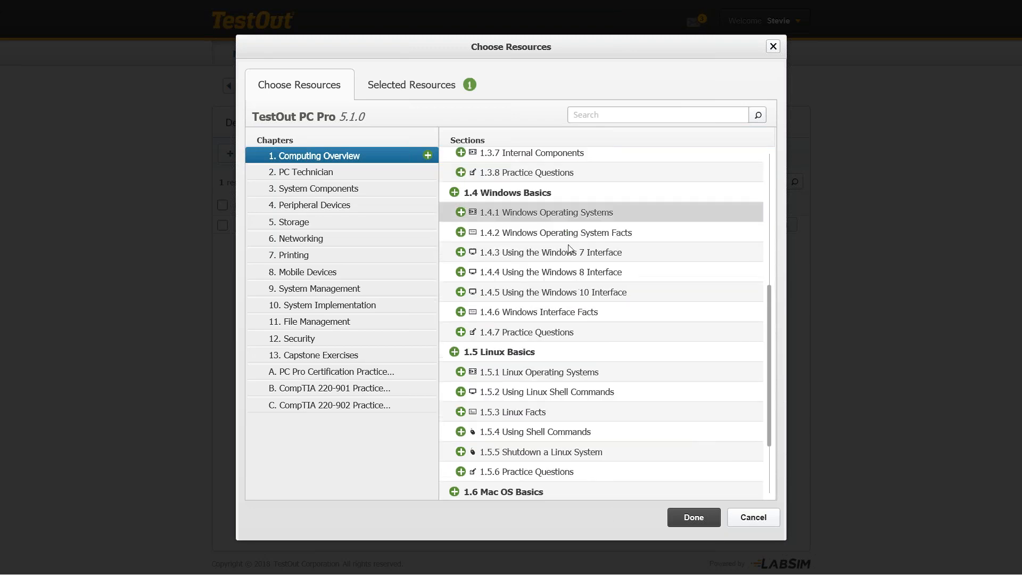
scroll(567, 247, down, 1)
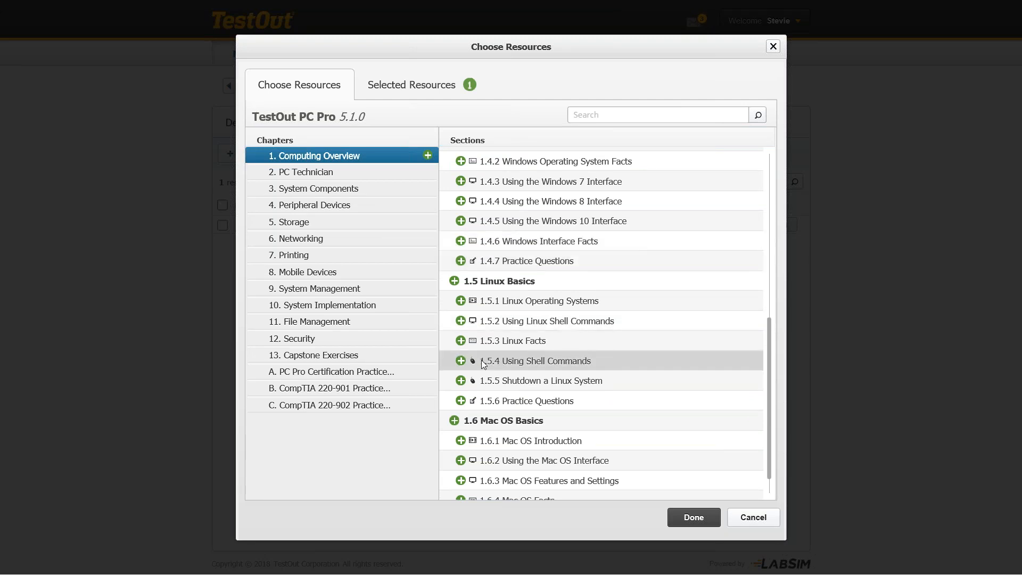
click(462, 362)
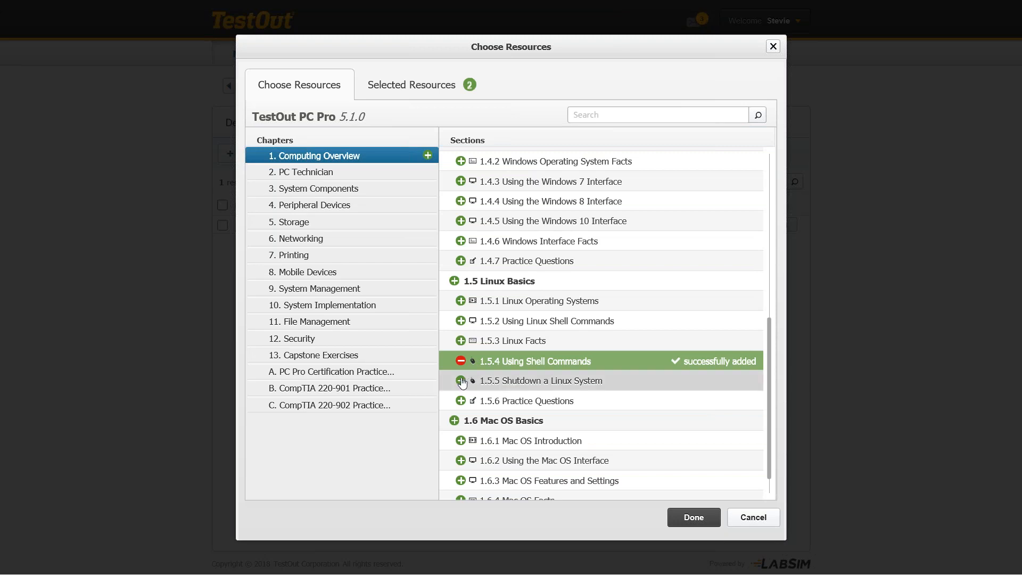
click(461, 382)
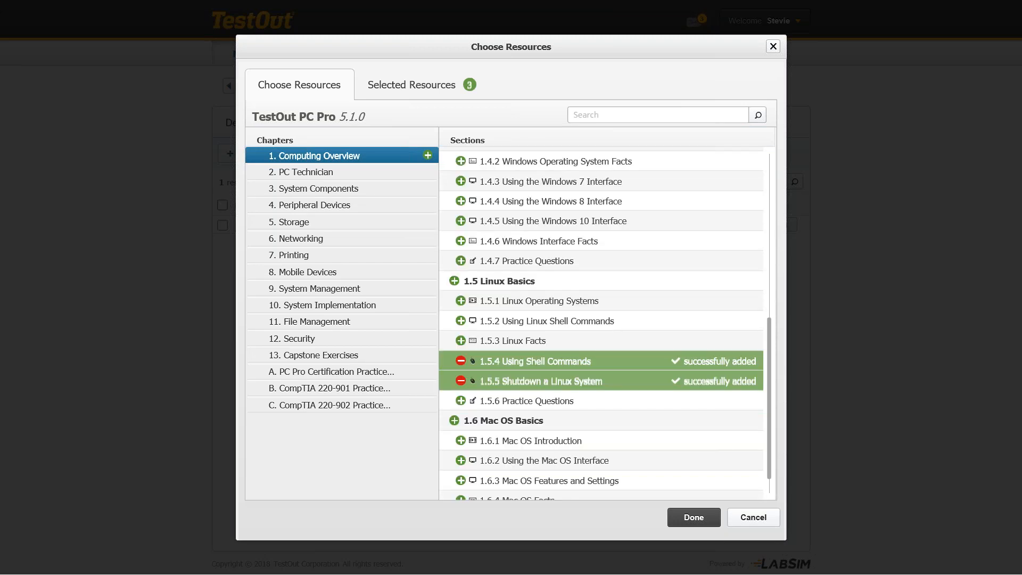
Add 1.6.5 Practice Questions to the report's resources, review the chapter's selections, and finish choosing resources
scroll(490, 369, down, 1)
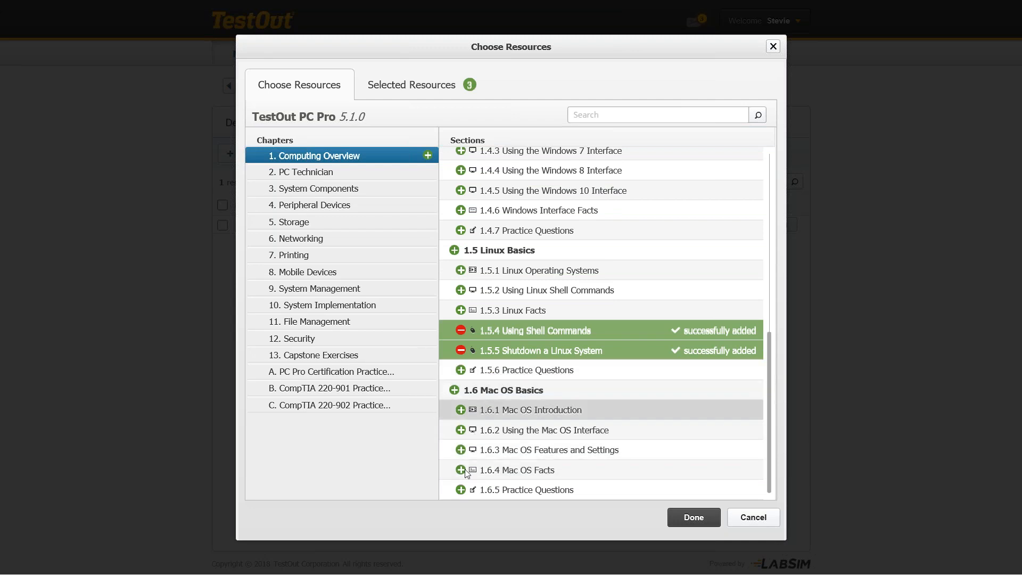
click(461, 490)
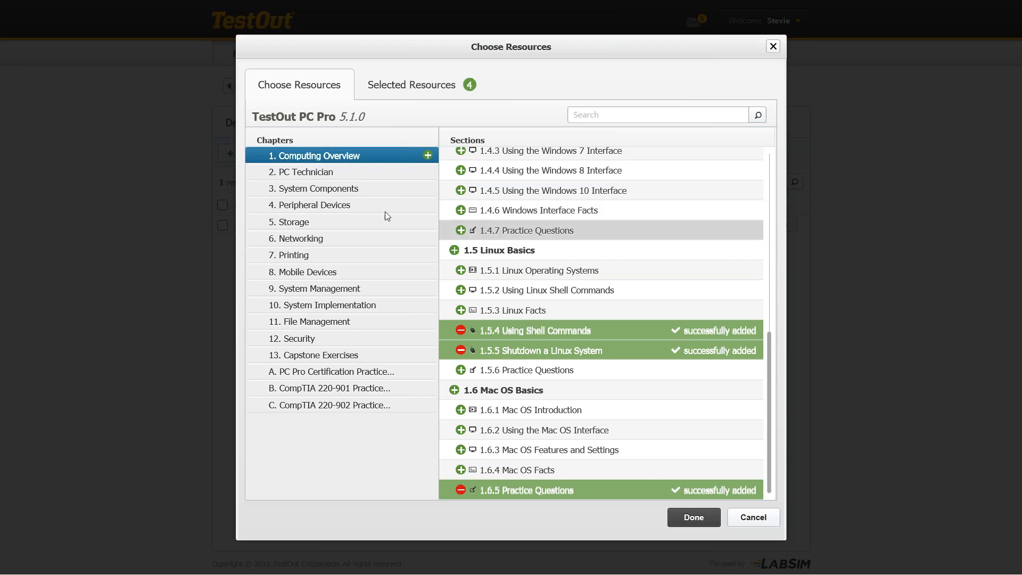
scroll(538, 275, up, 3)
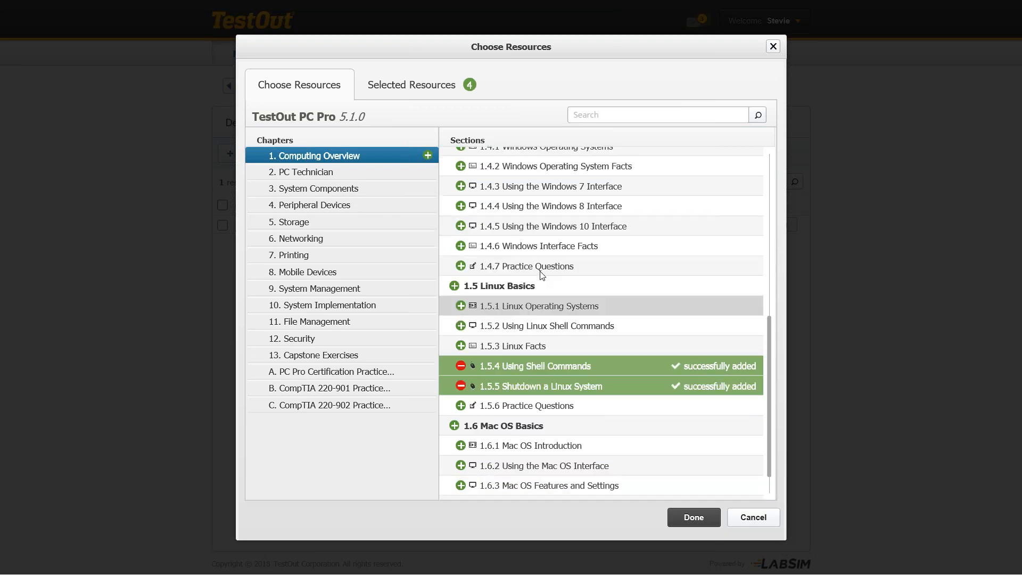
scroll(542, 275, up, 2)
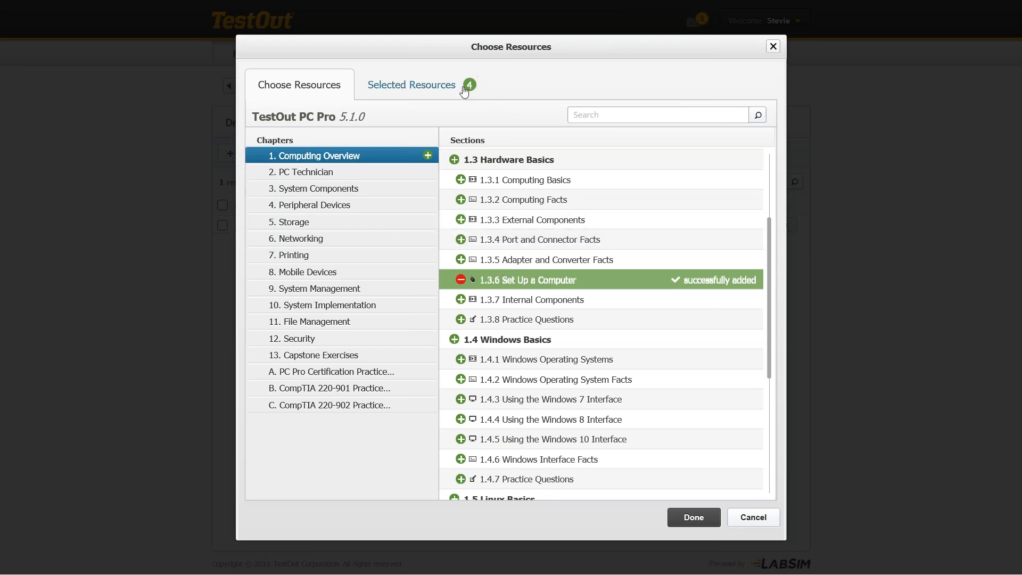
click(687, 517)
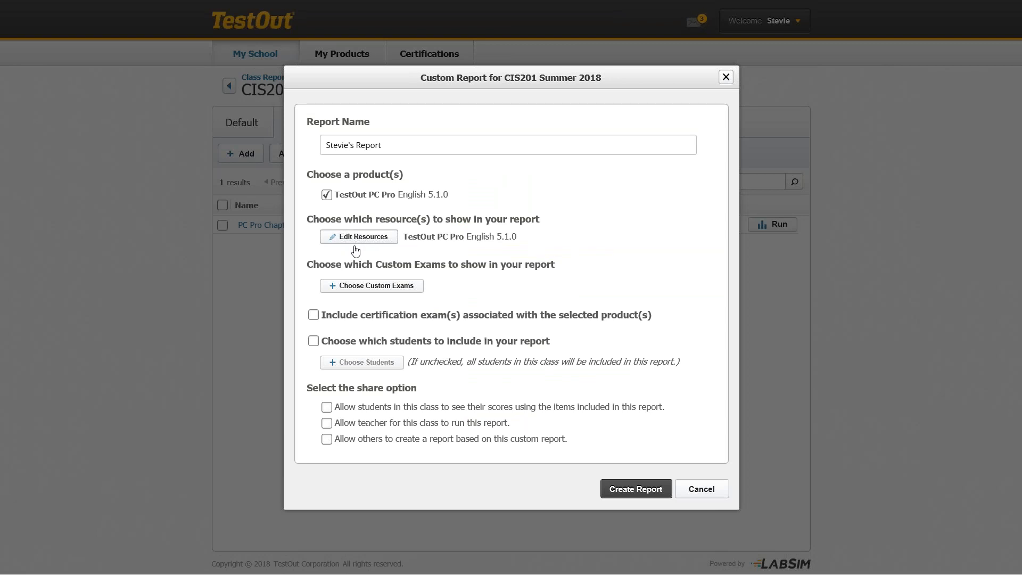
Add the CIS206 Mid Term exam to the custom report's custom exams and finish choosing exams
click(361, 289)
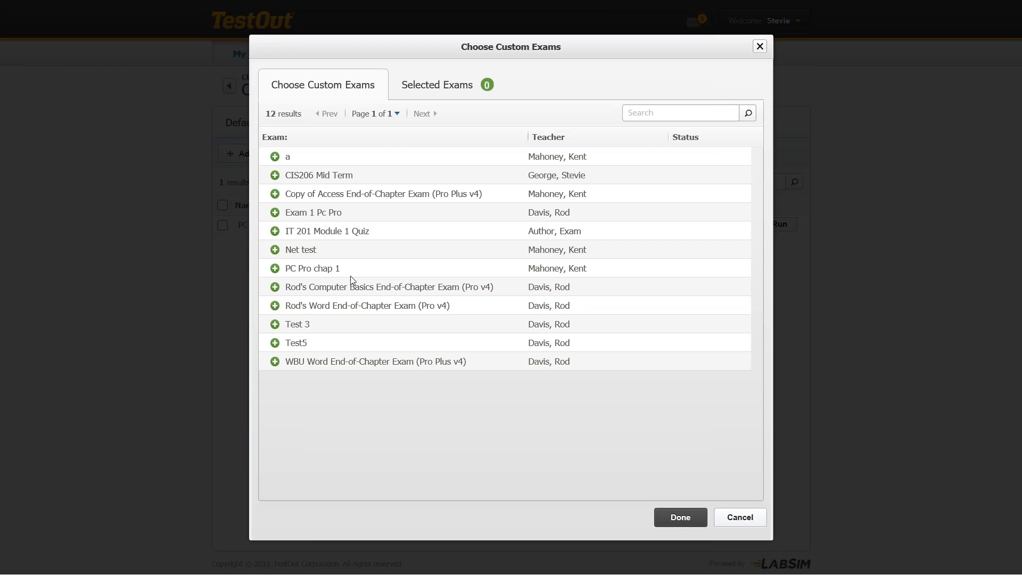
click(275, 175)
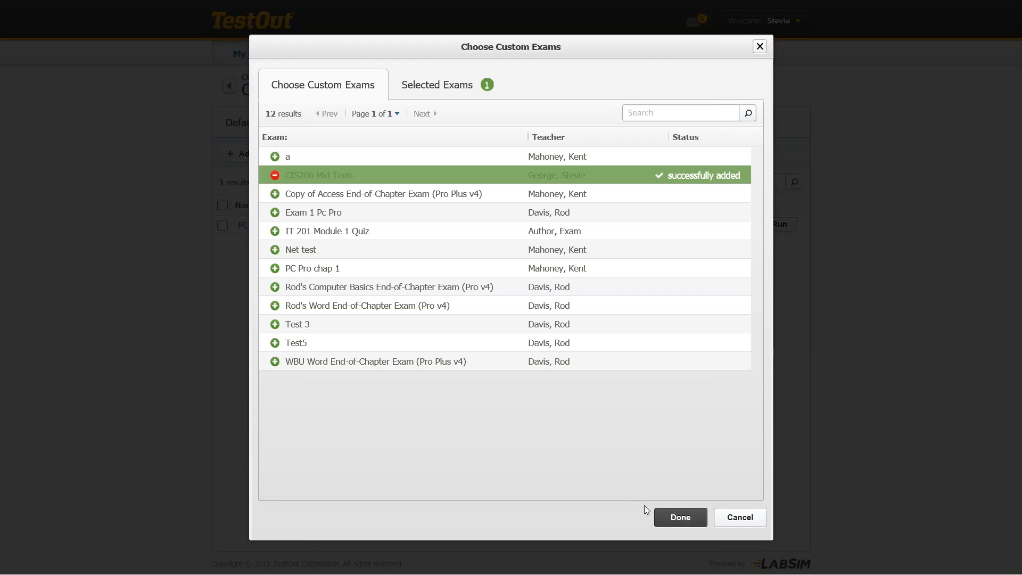
click(672, 519)
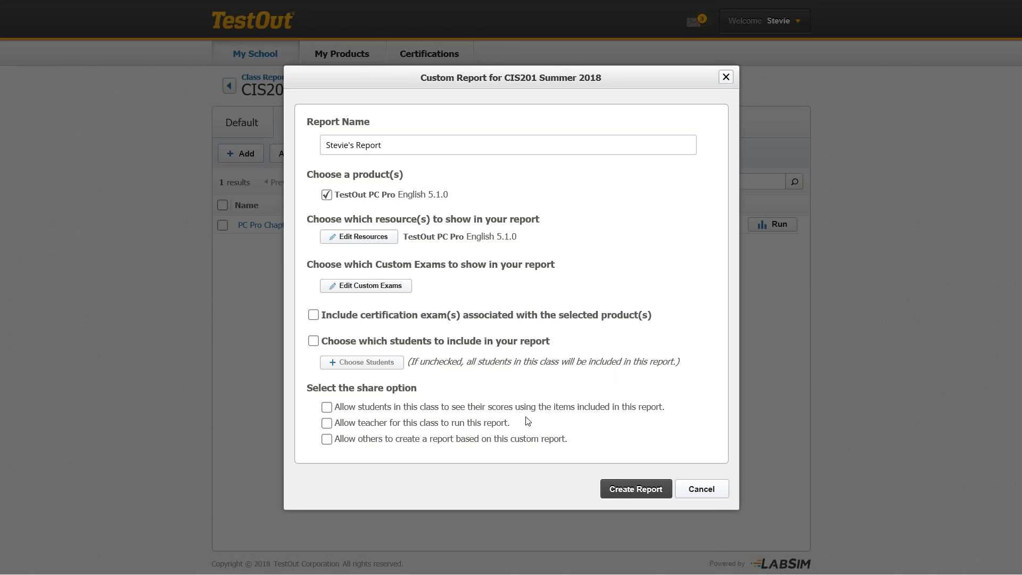
Enable choosing which students to include, leave the student list without picking anyone, and create the custom report
click(313, 341)
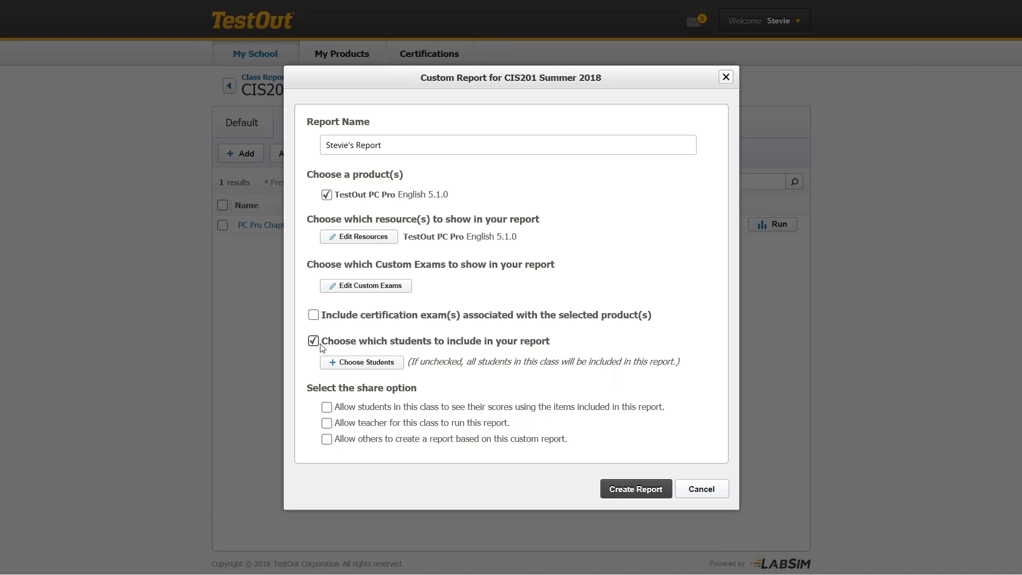
click(353, 363)
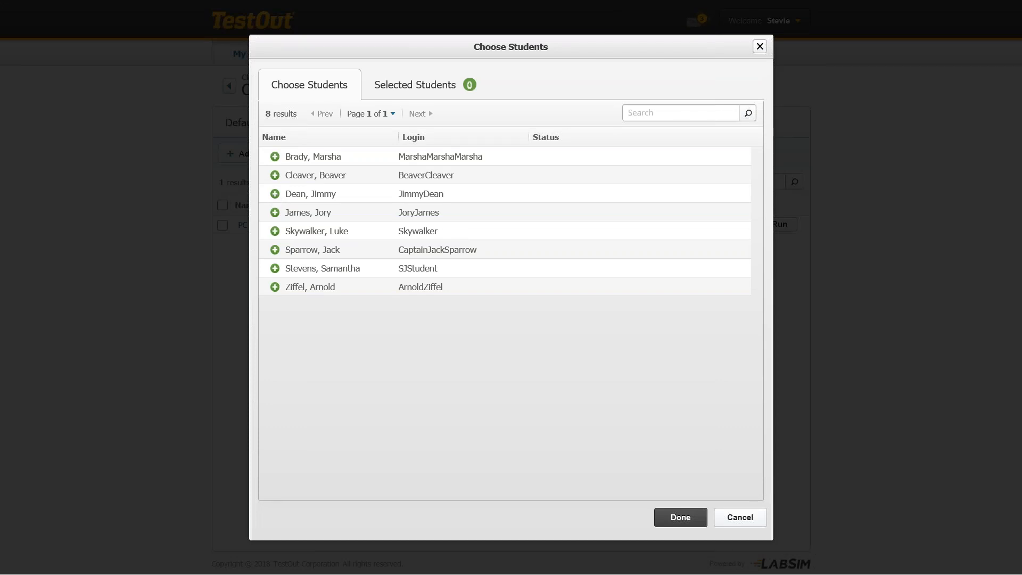
click(728, 519)
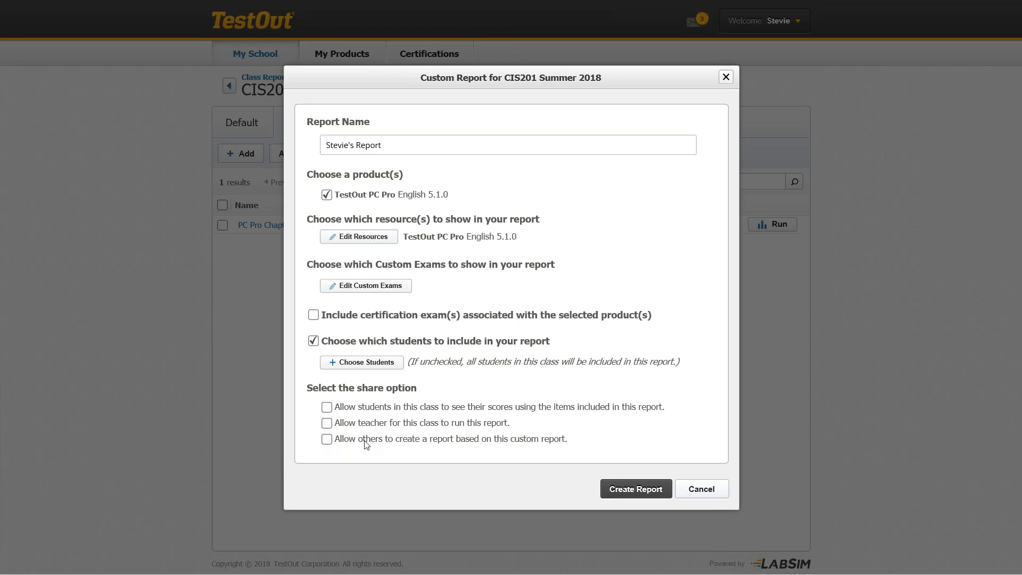
click(622, 490)
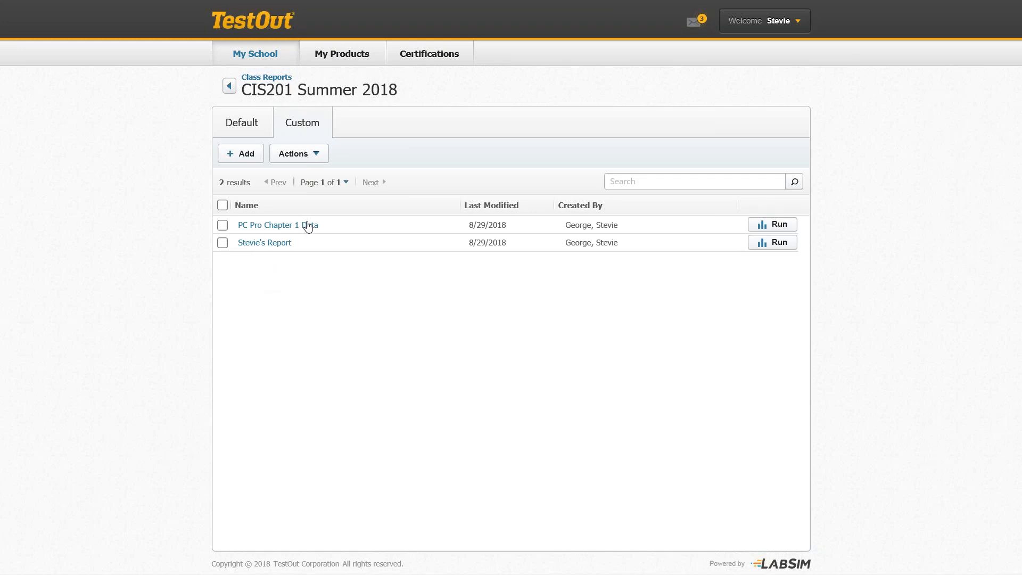
Run the PC Pro Chapter 1 Data report with highest scores as percentages, and check the CSV download prompt without exporting
click(780, 225)
click(780, 225)
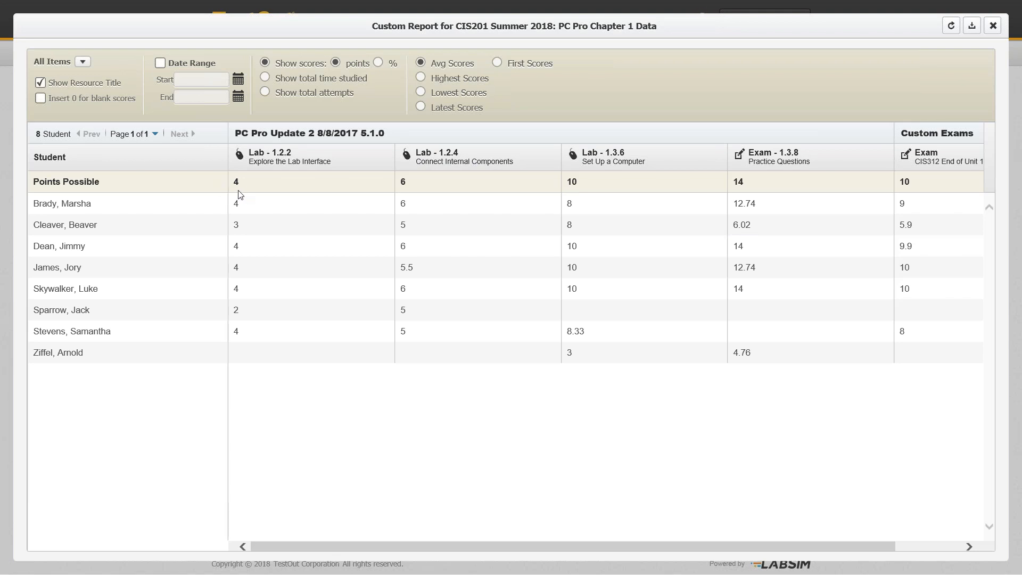
click(379, 63)
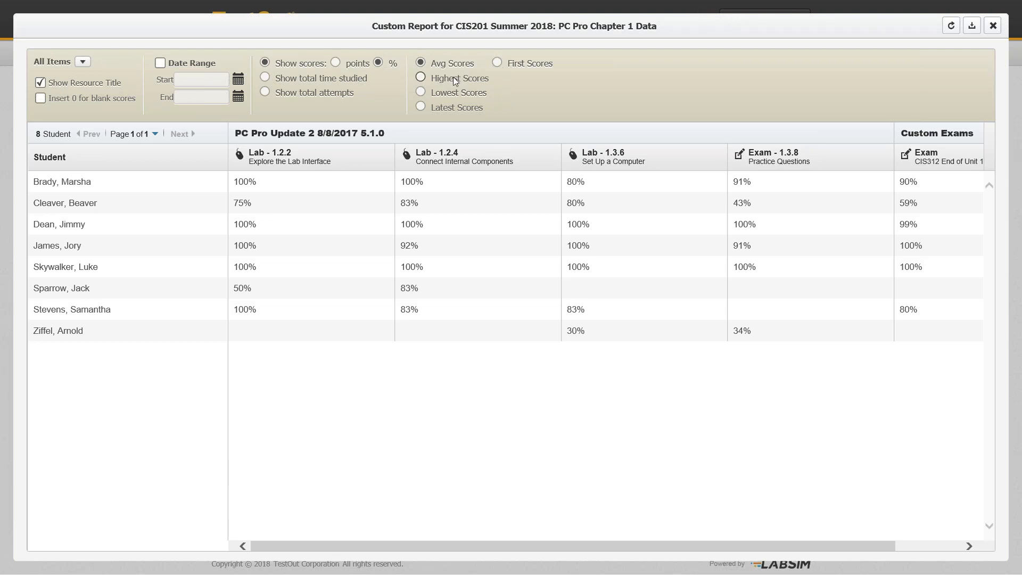
click(422, 78)
click(971, 28)
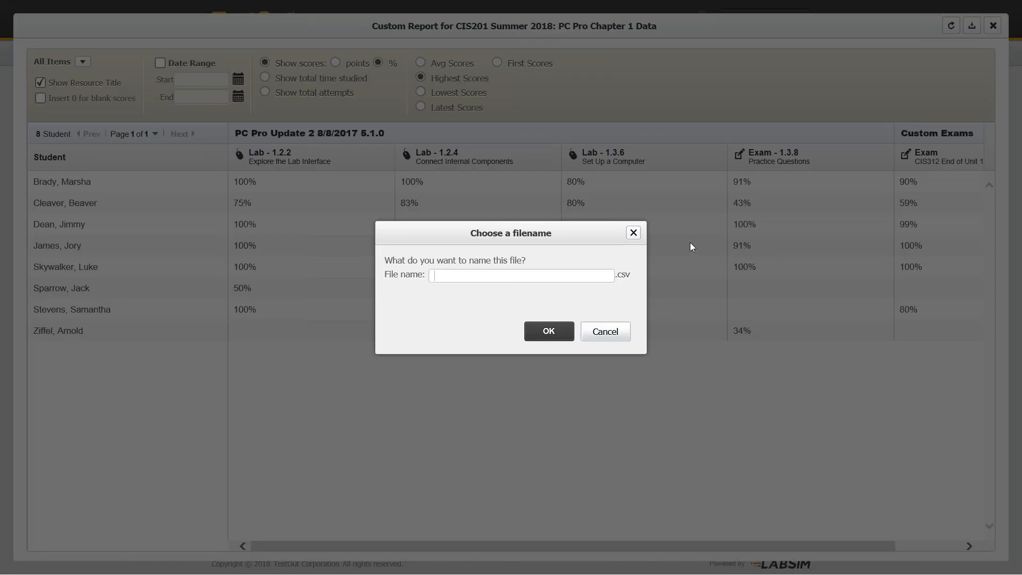
click(624, 333)
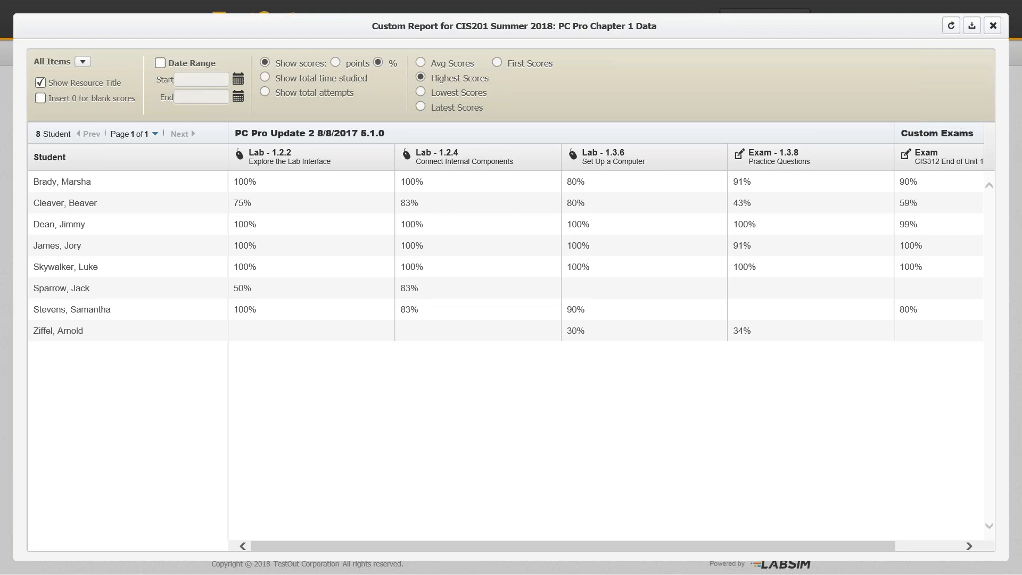
Limit the PC Pro Chapter 1 Data report to the date range 8/20/2018 to 8/24/2018, and close the report
click(160, 64)
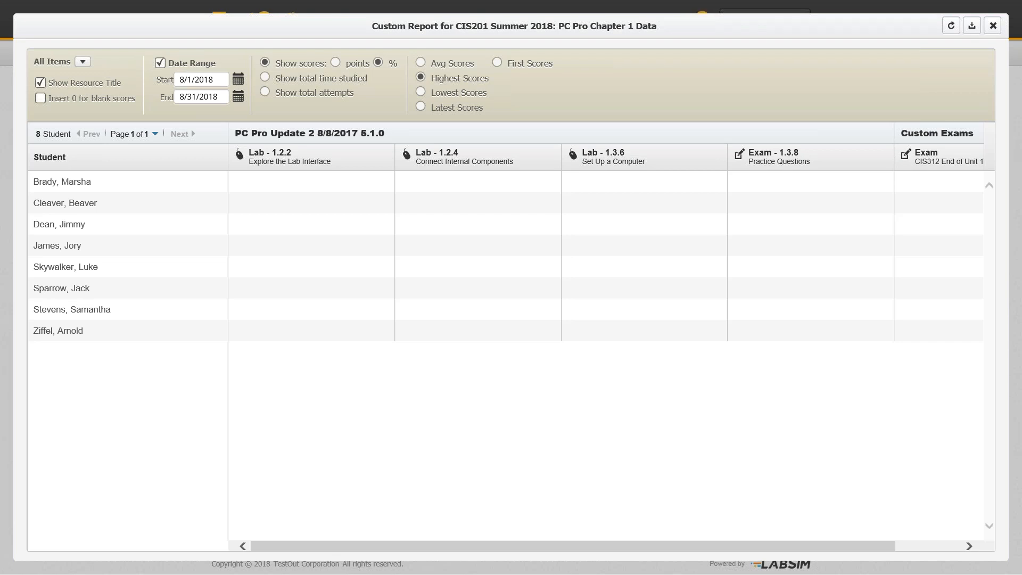
click(237, 79)
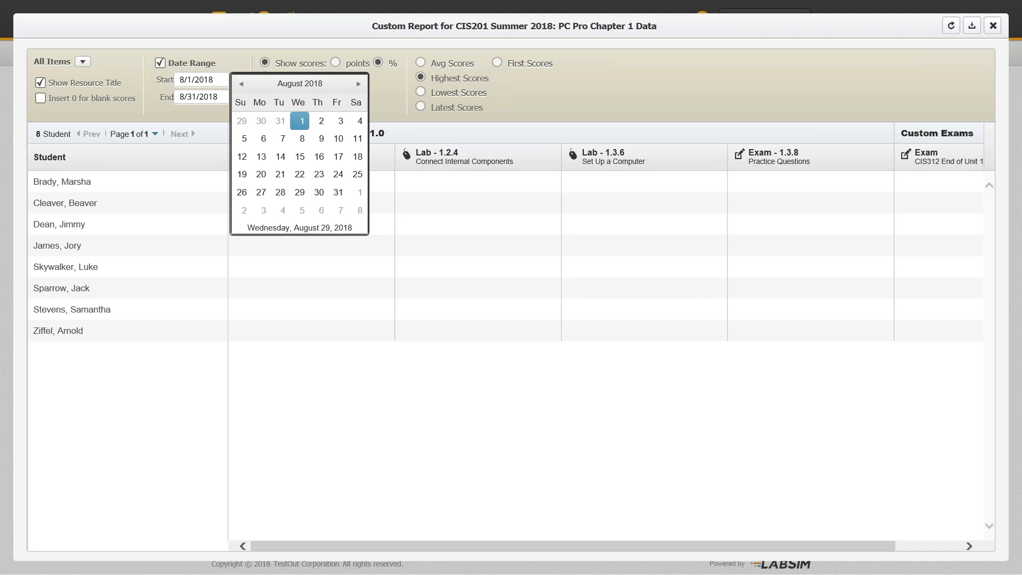
click(261, 176)
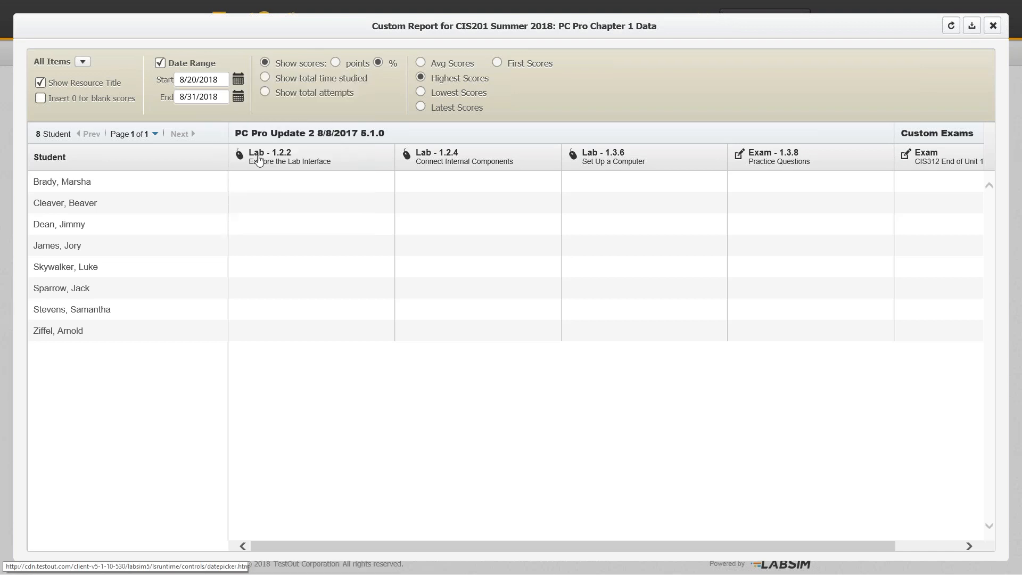
click(244, 98)
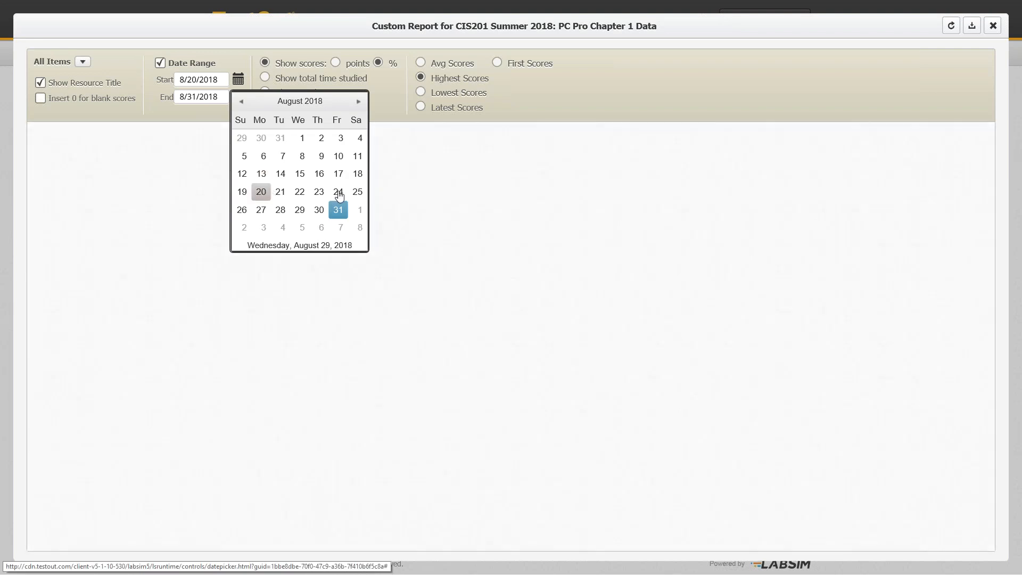
click(338, 193)
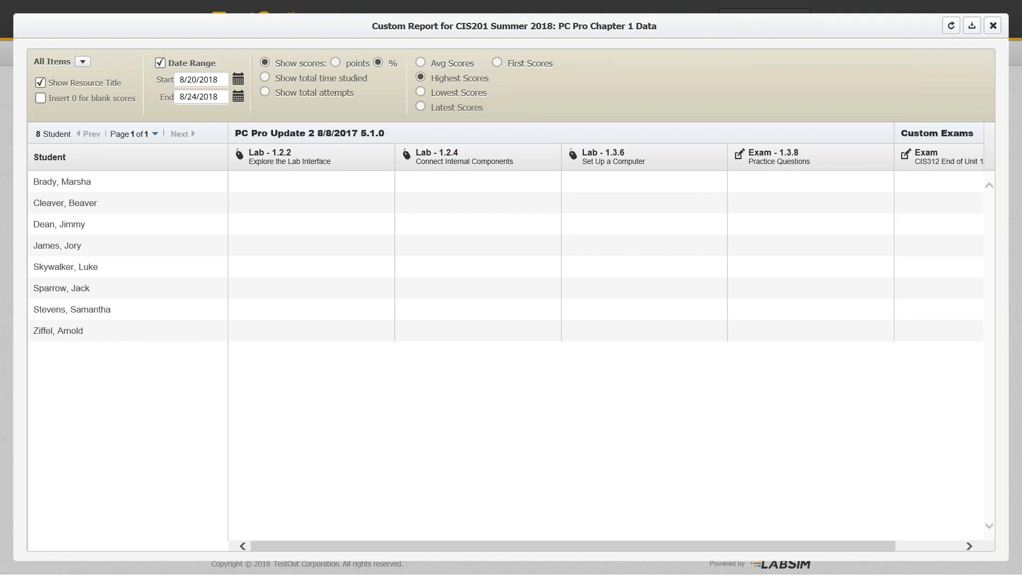
click(993, 26)
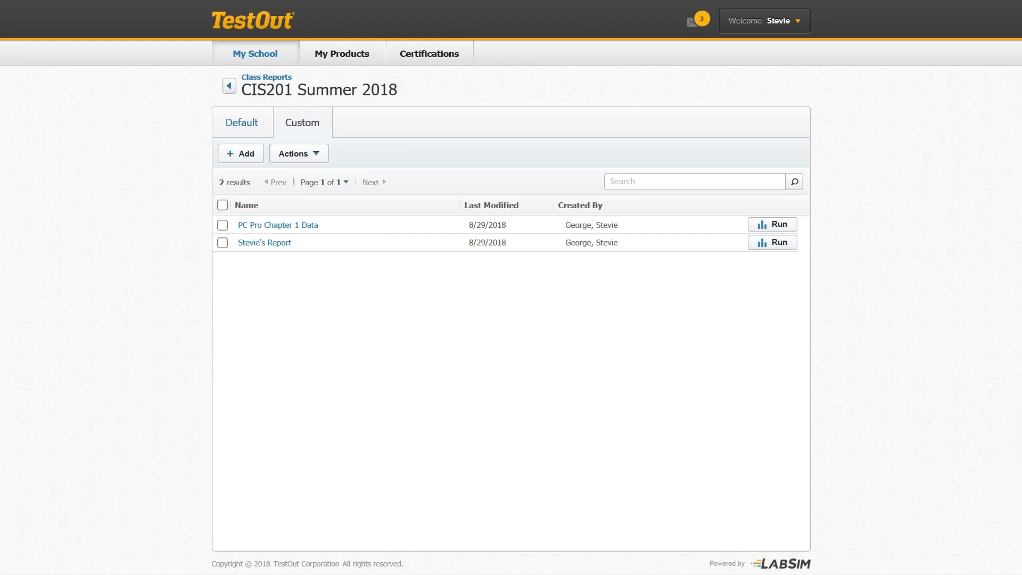
Open the default Class Gradebook report for CIS201 Summer 2018 and filter it to section 1.0: Computing Overview
click(242, 127)
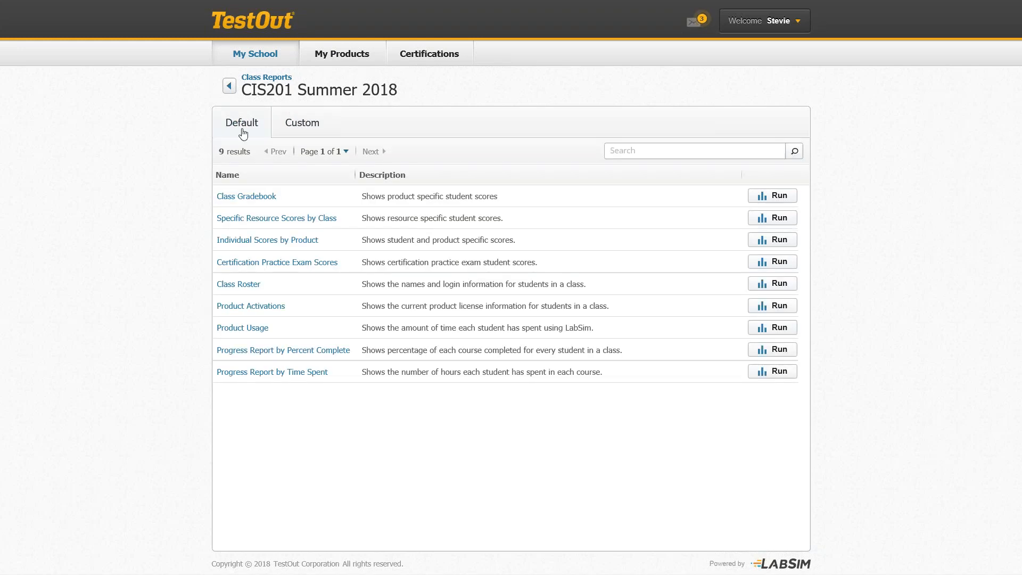
click(248, 200)
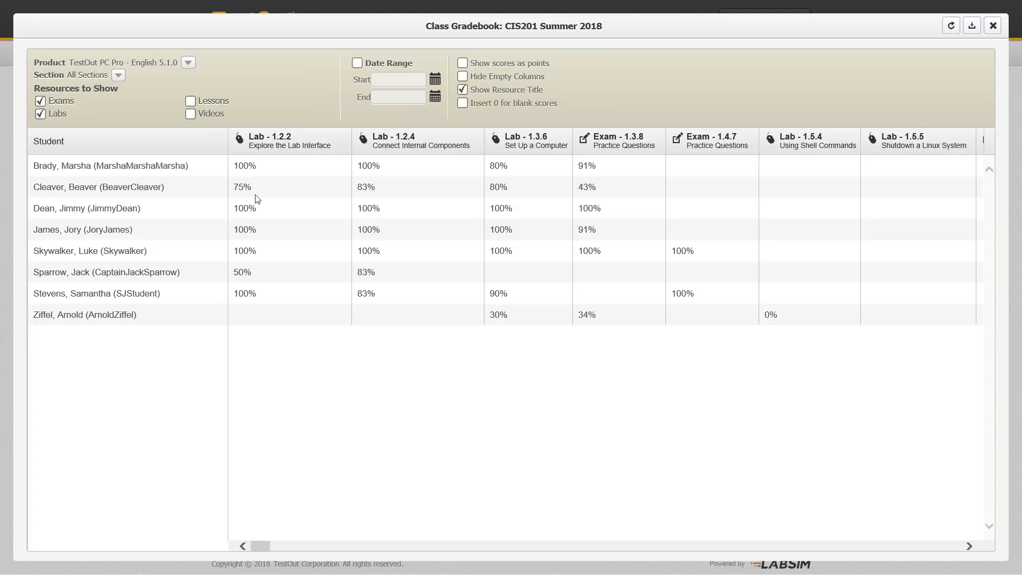
click(118, 76)
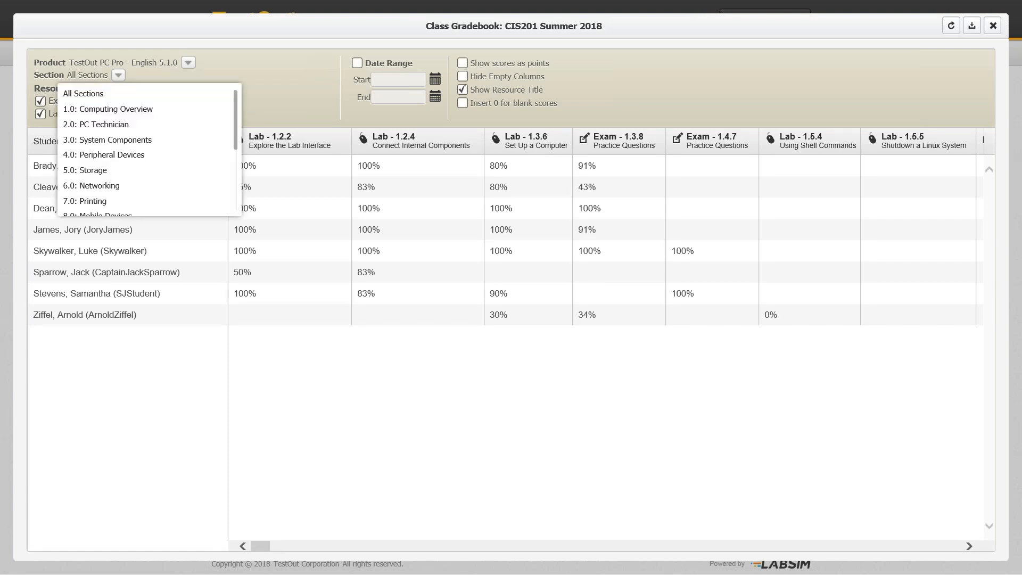
click(108, 110)
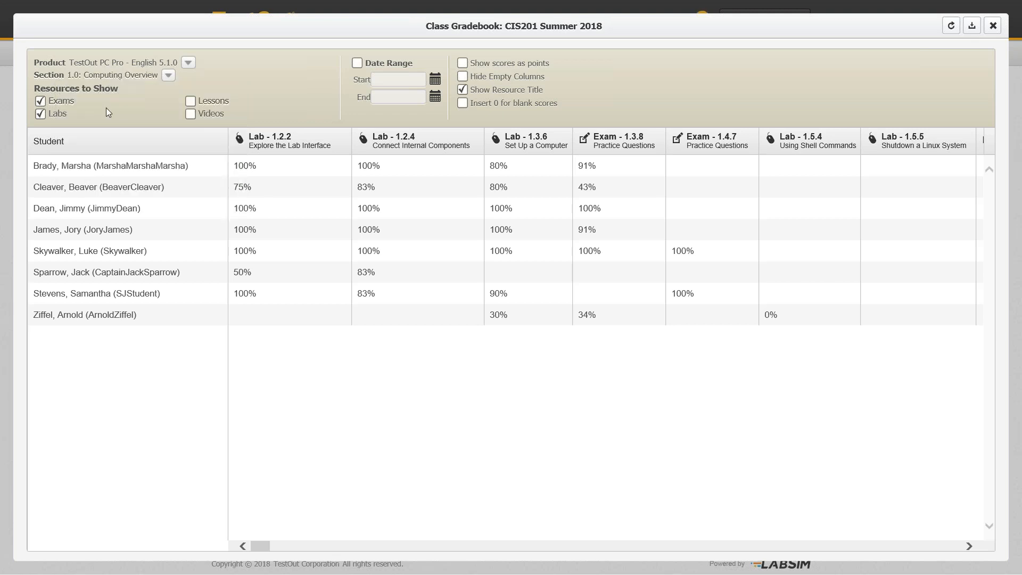